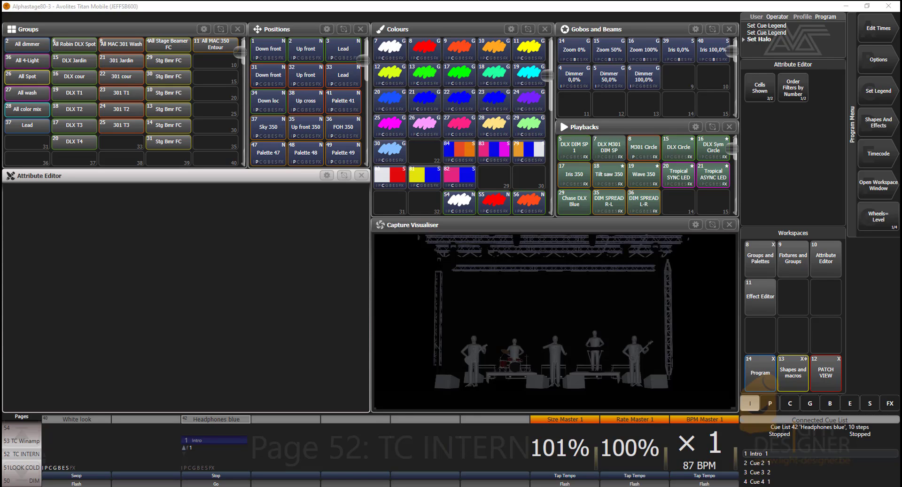
Open the playback view of the 'Headphones blue' cue list and preview its opening cues in the visualiser.
click(230, 436)
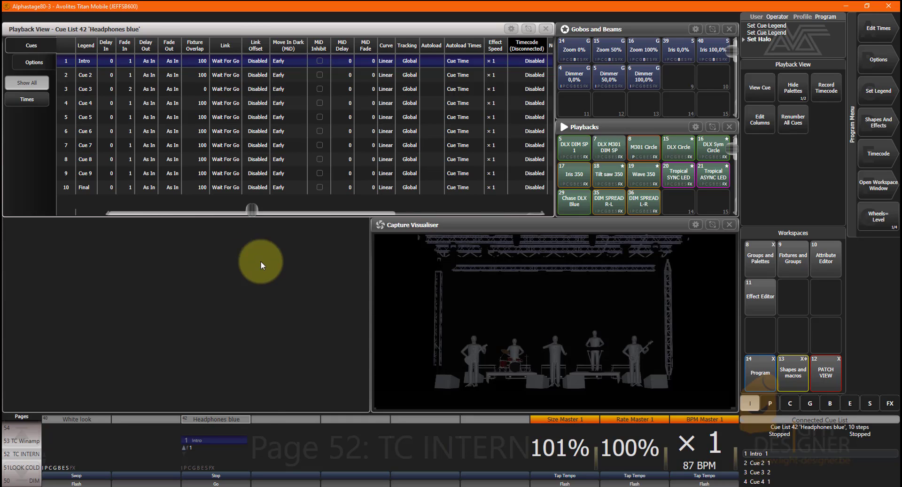
click(202, 425)
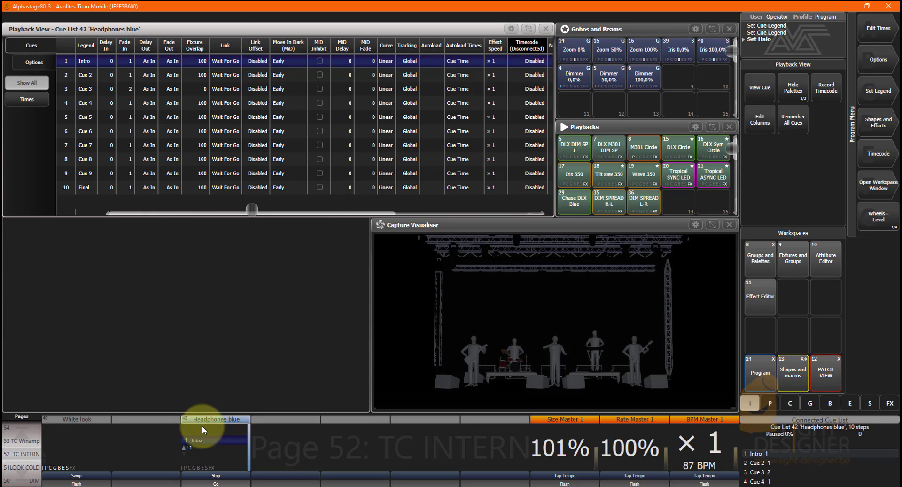
click(202, 426)
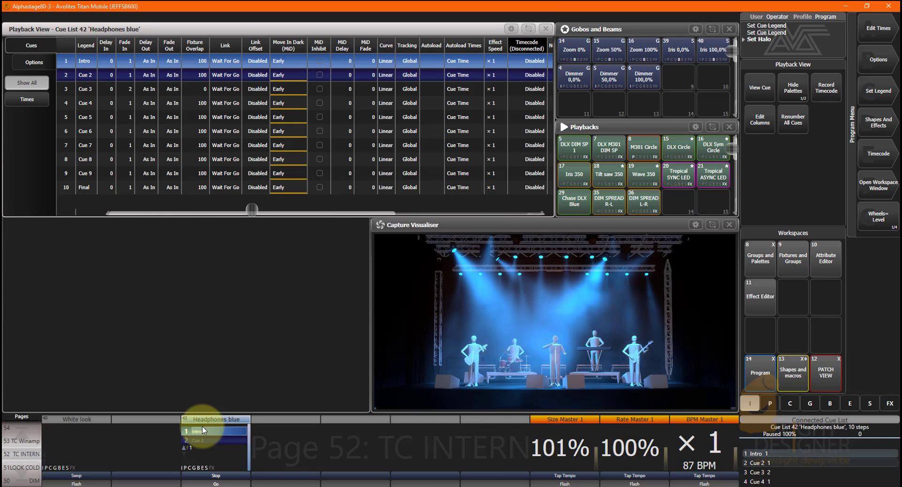
click(202, 426)
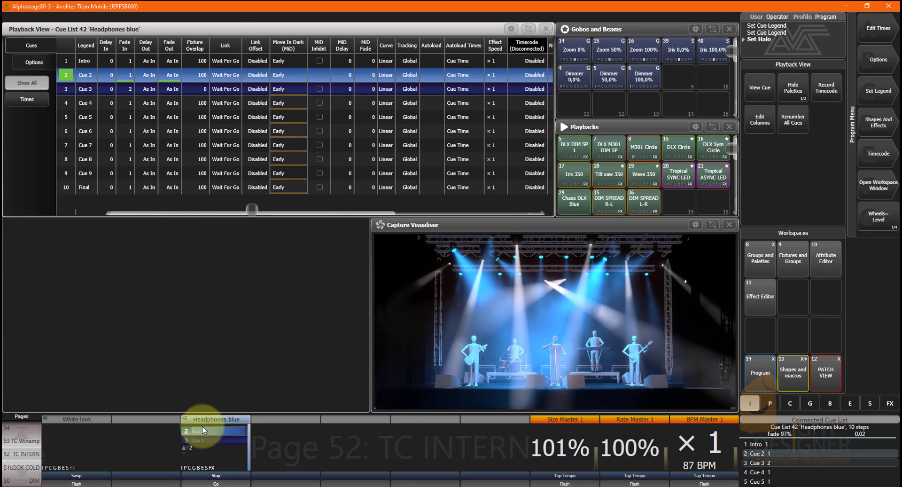
click(202, 426)
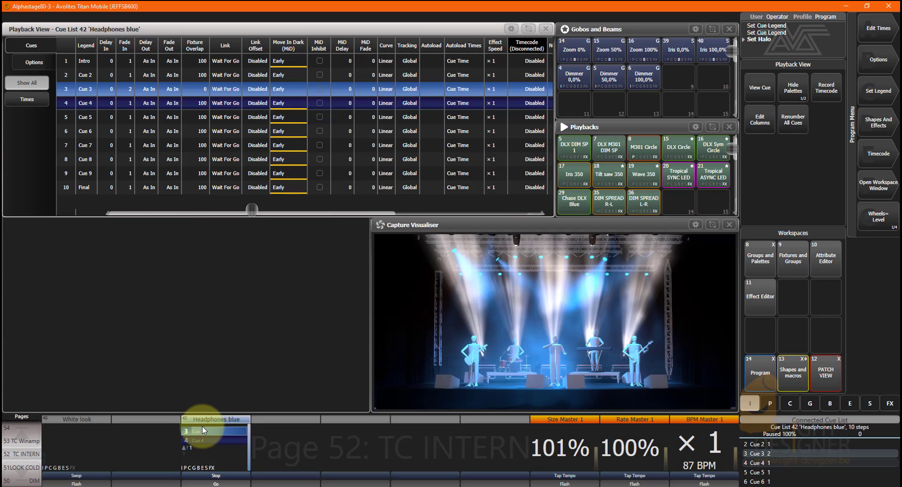
click(202, 426)
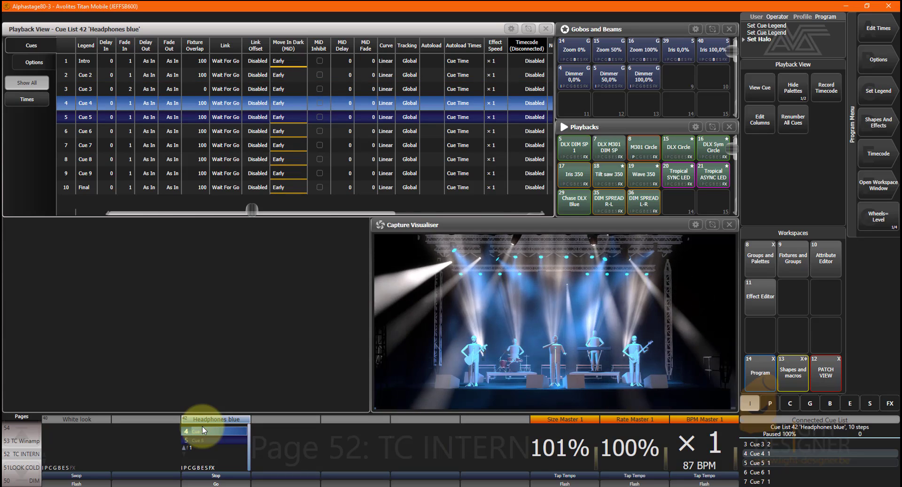
click(202, 426)
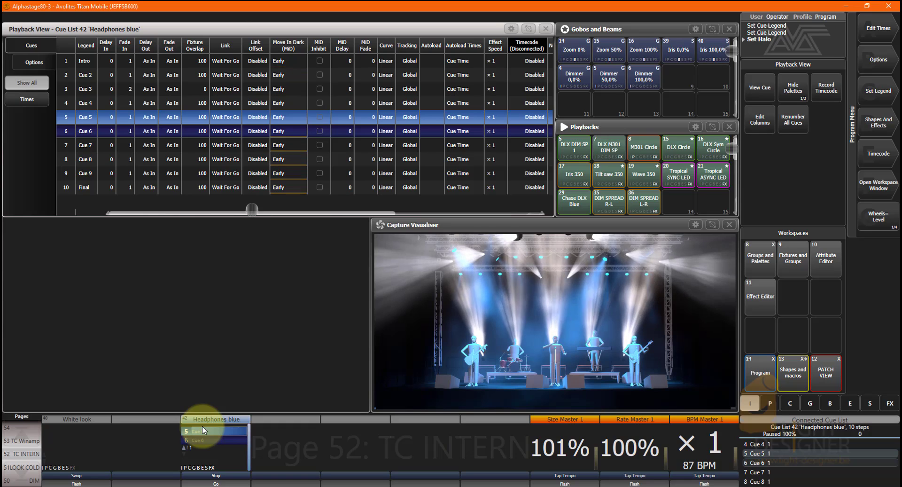
click(202, 426)
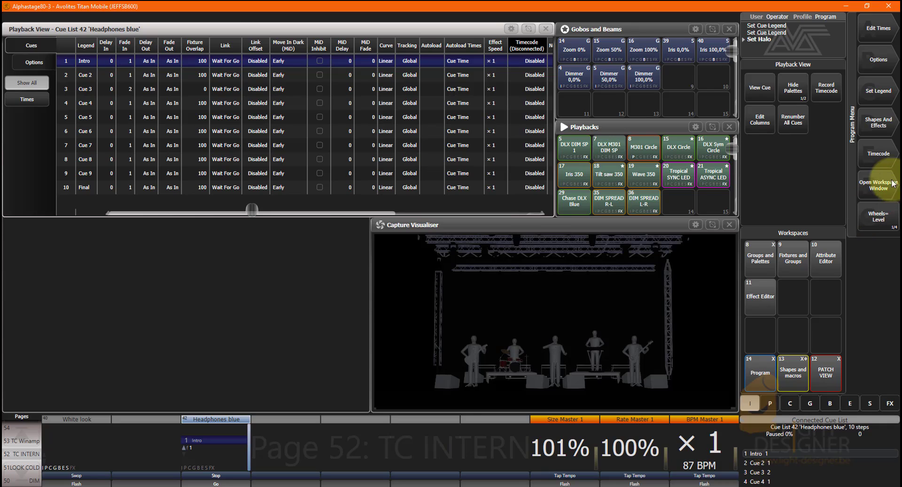
Open the Timecode 1 window and fit it into the empty area below the playback view.
click(879, 155)
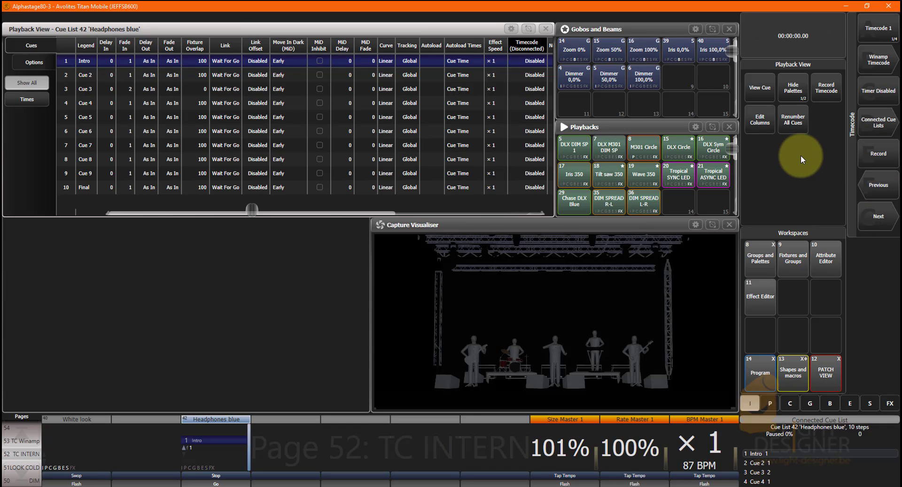
key(Escape)
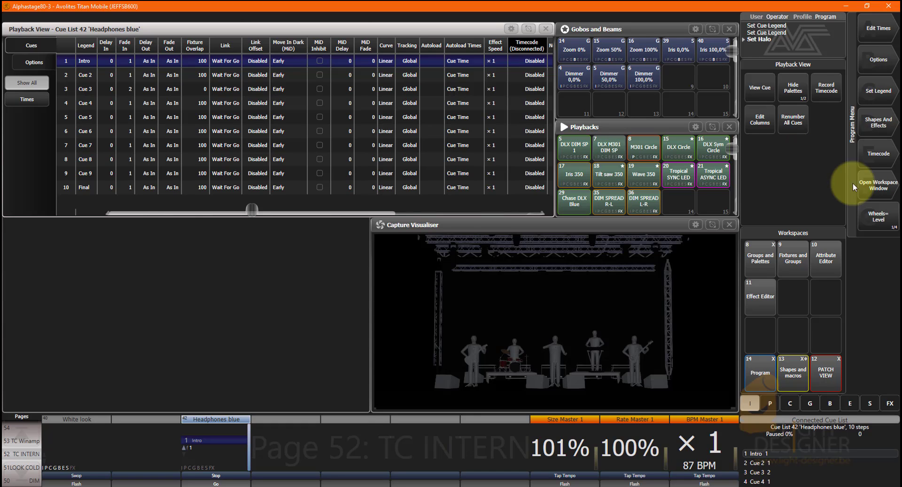
click(871, 189)
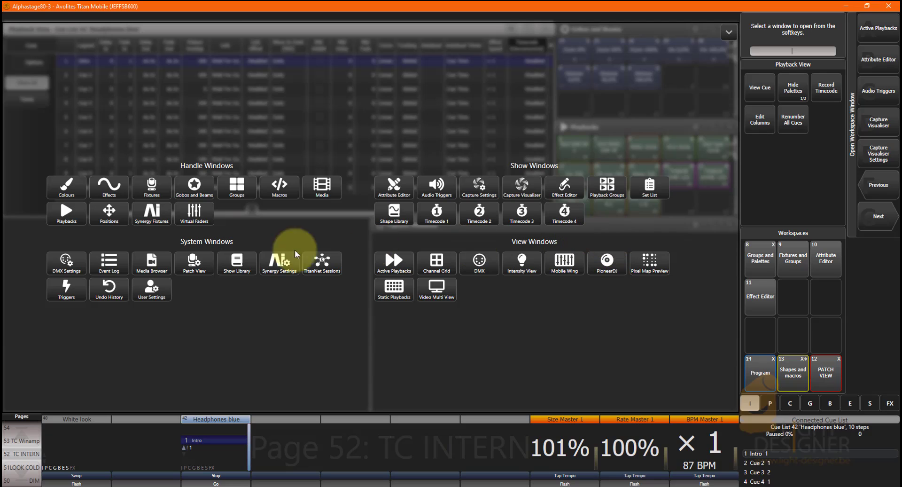
click(437, 220)
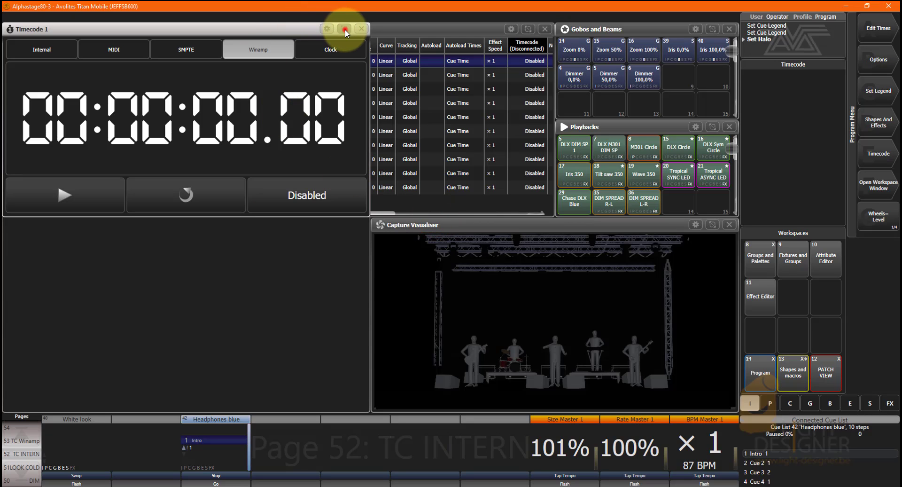
click(343, 27)
drag(37, 243, 320, 393)
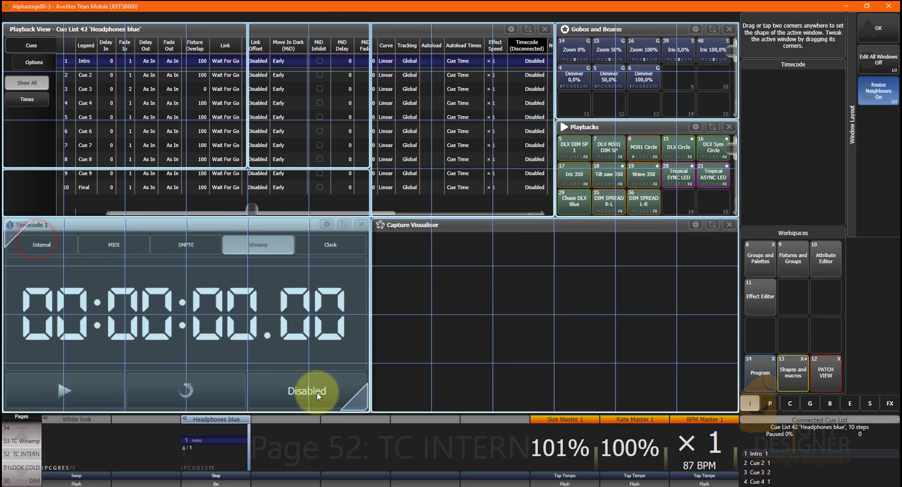
Try the MIDI, SMPTE, Winamp and Clock sources for Timecode 1, settle on Internal and enable the timer.
click(37, 246)
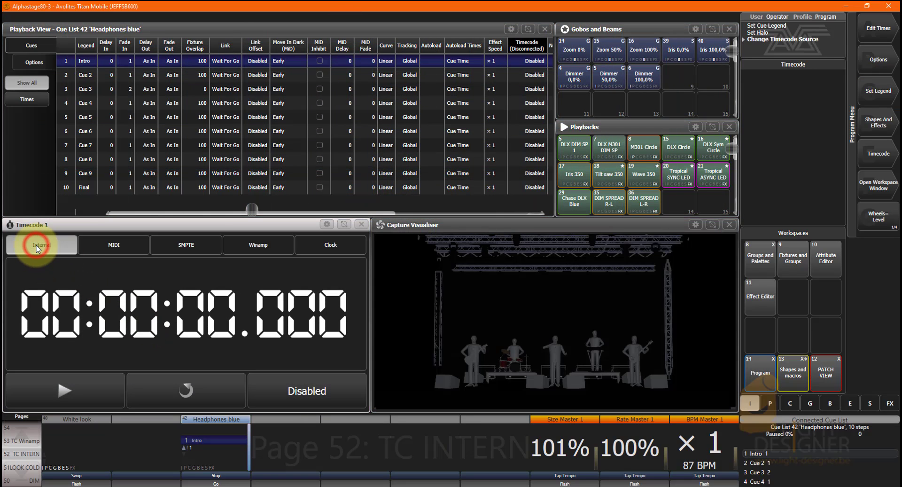
click(103, 248)
click(171, 246)
click(245, 250)
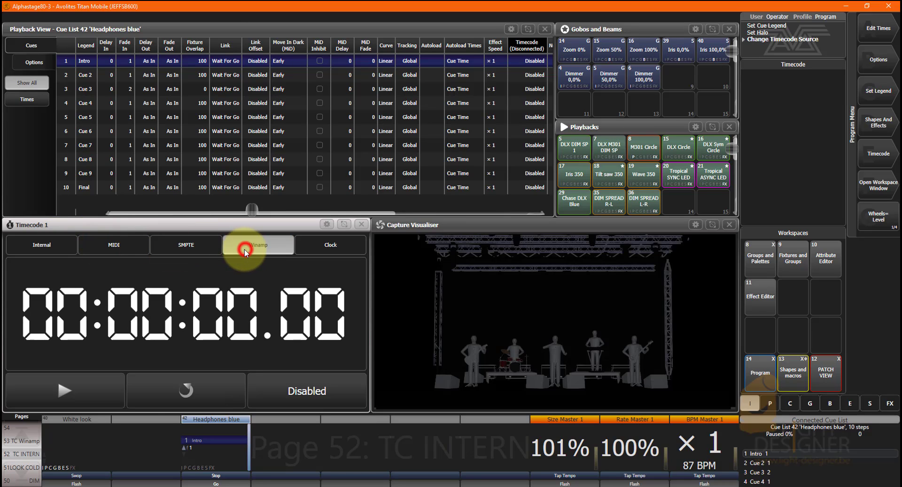
click(331, 252)
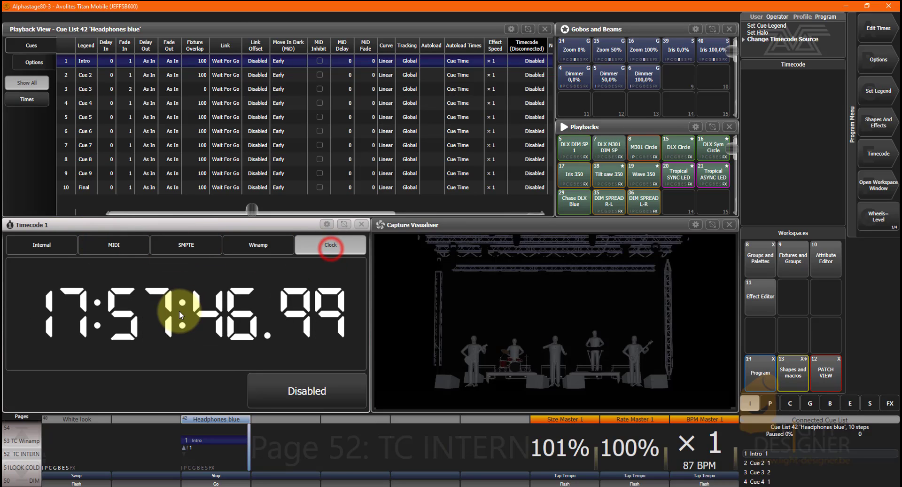
click(29, 246)
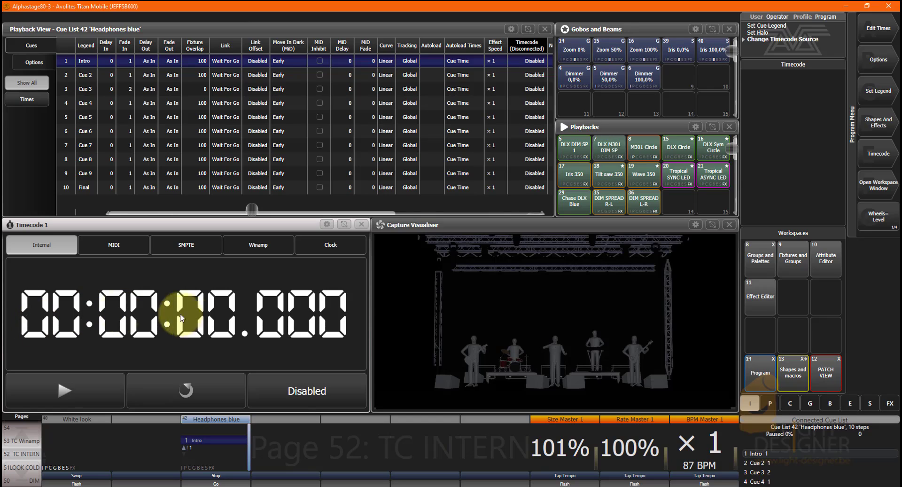
click(289, 400)
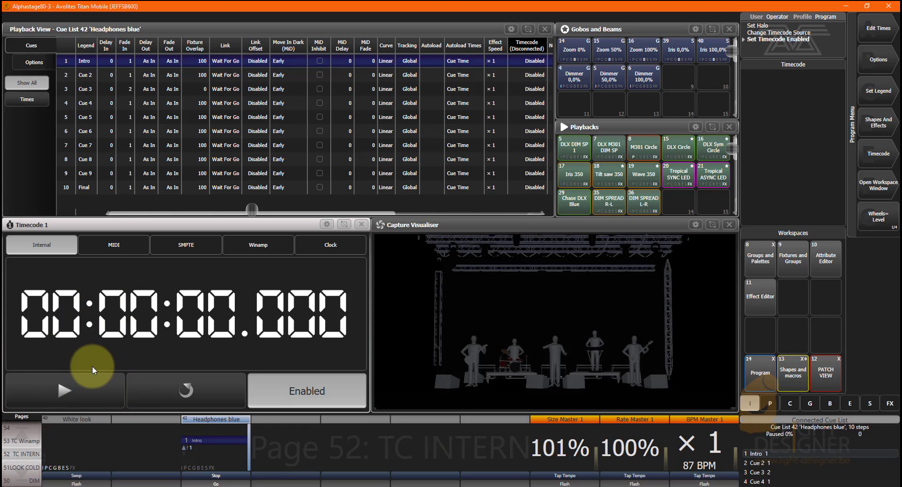
Connect Cue List 42 'Headphones blue' to Timecode 1.
click(873, 156)
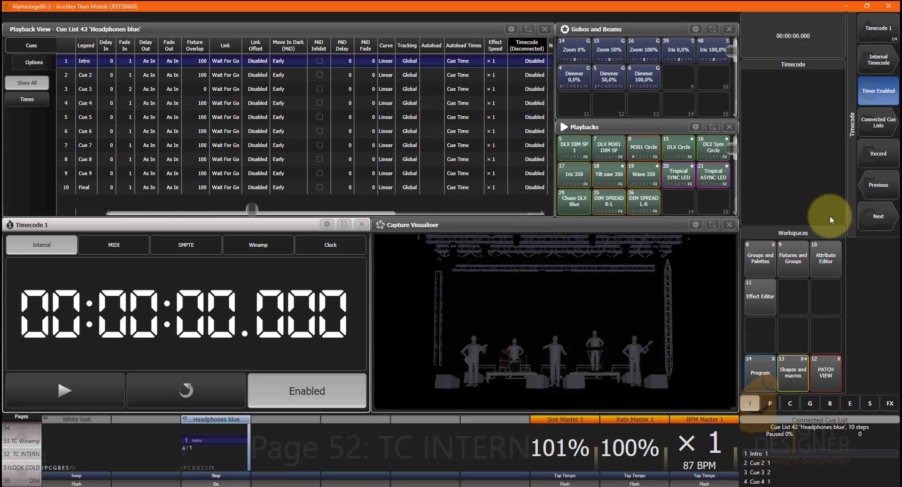
click(884, 128)
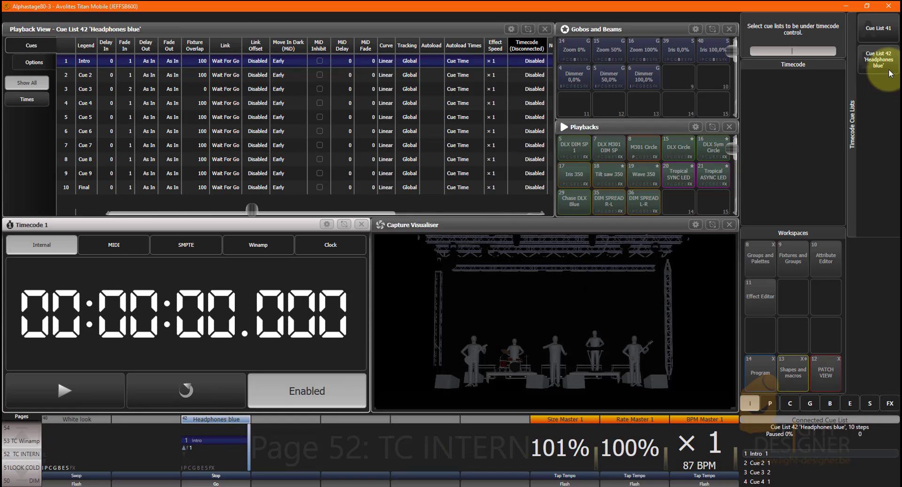
click(879, 60)
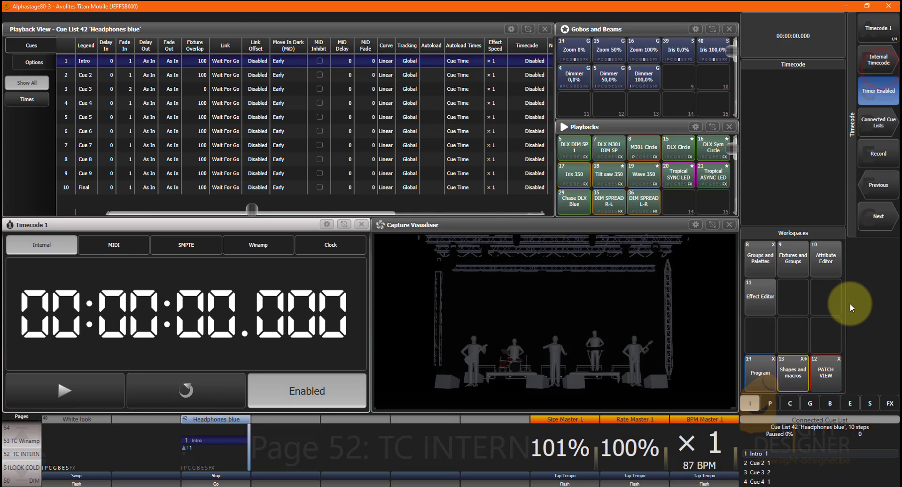
Arm timecode recording for Timecode 1 and start its internal timer.
click(879, 157)
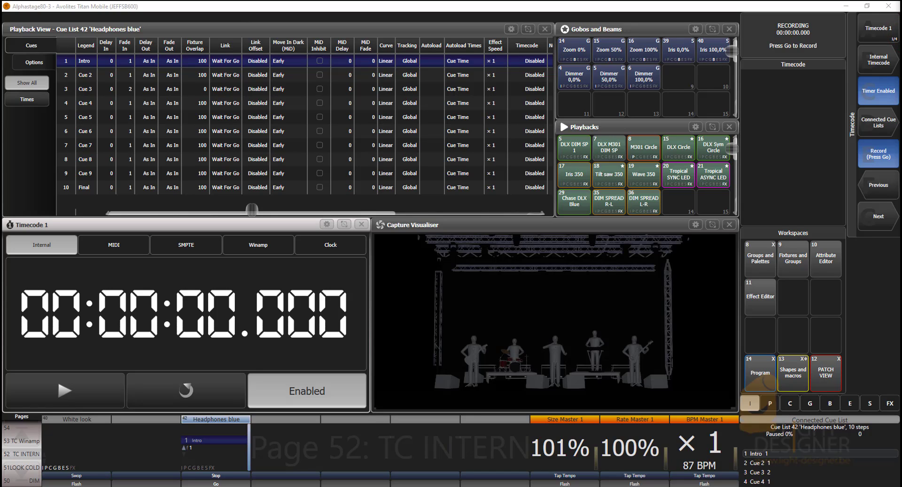
click(72, 389)
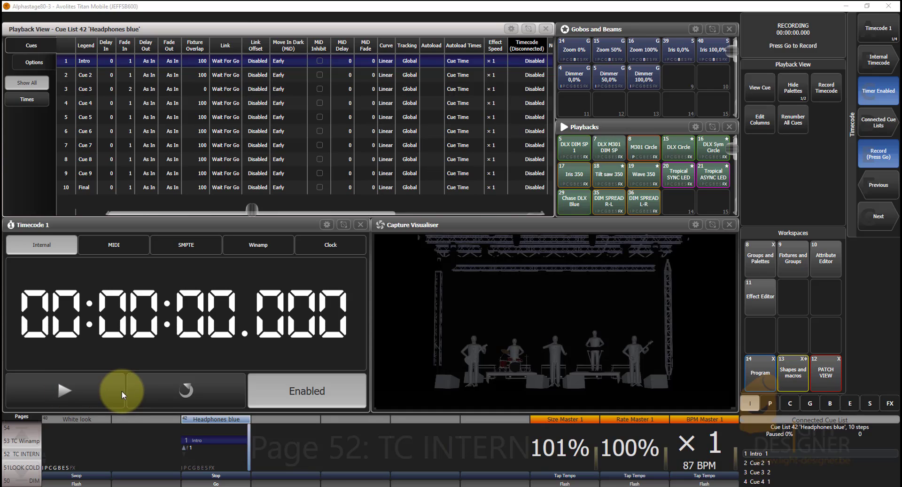
click(74, 389)
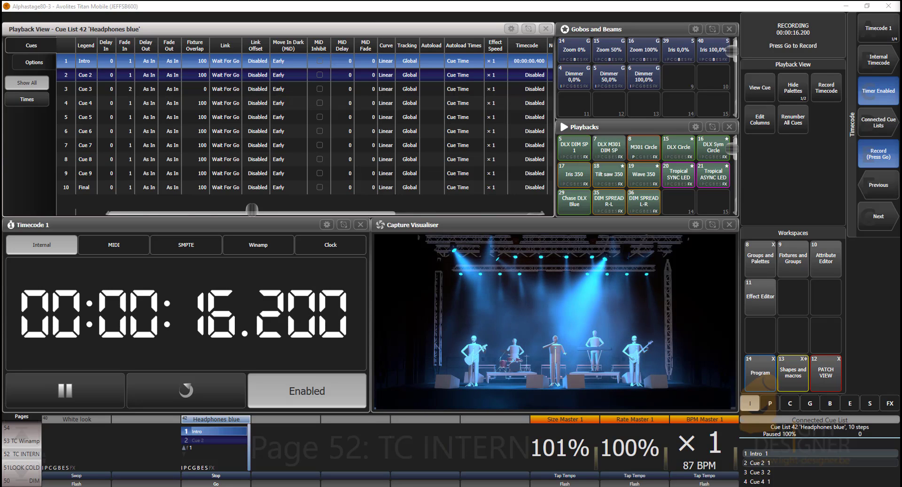
Fire the cues from Cue 2 through Final while the timer runs to record a timecode for each.
key(space)
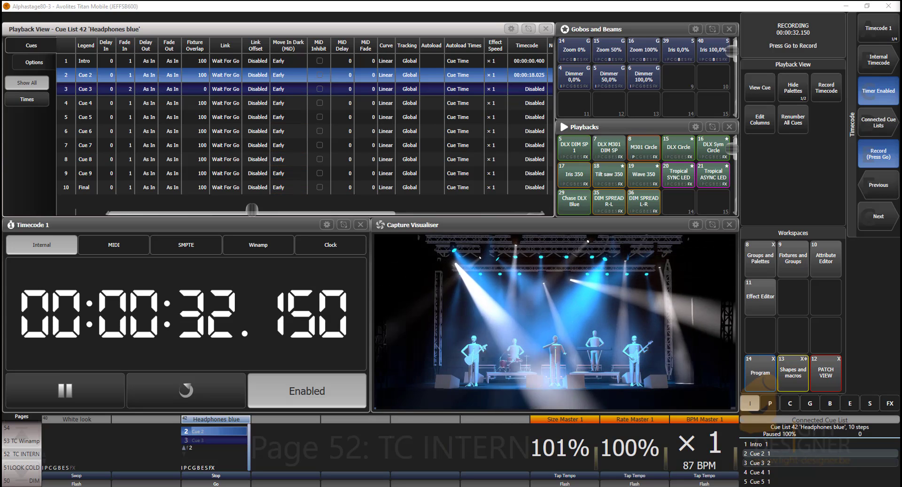
key(space)
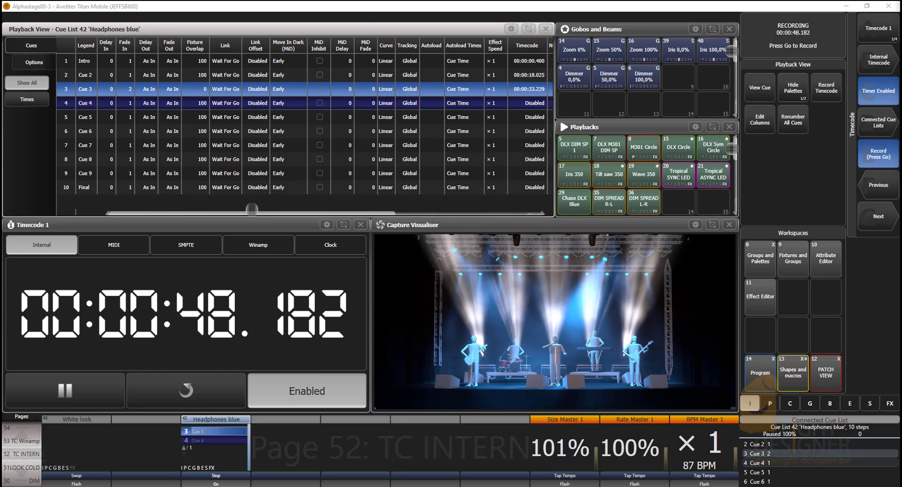
key(space)
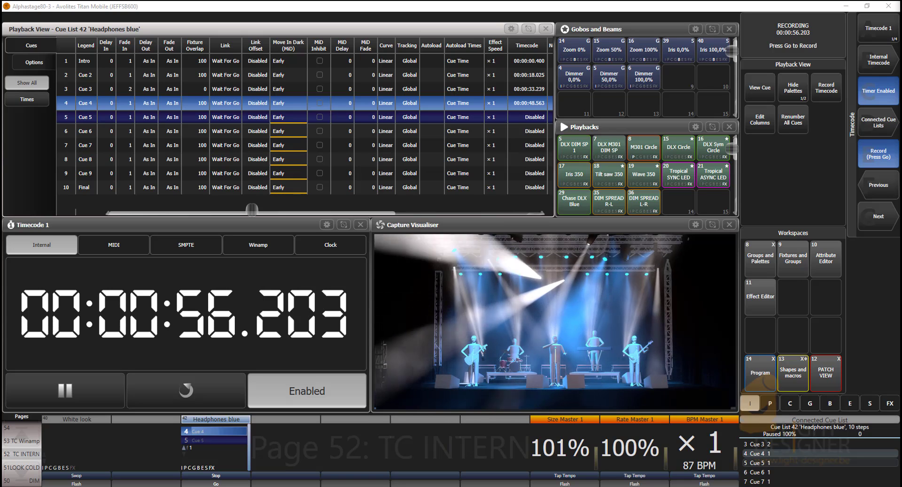
key(space)
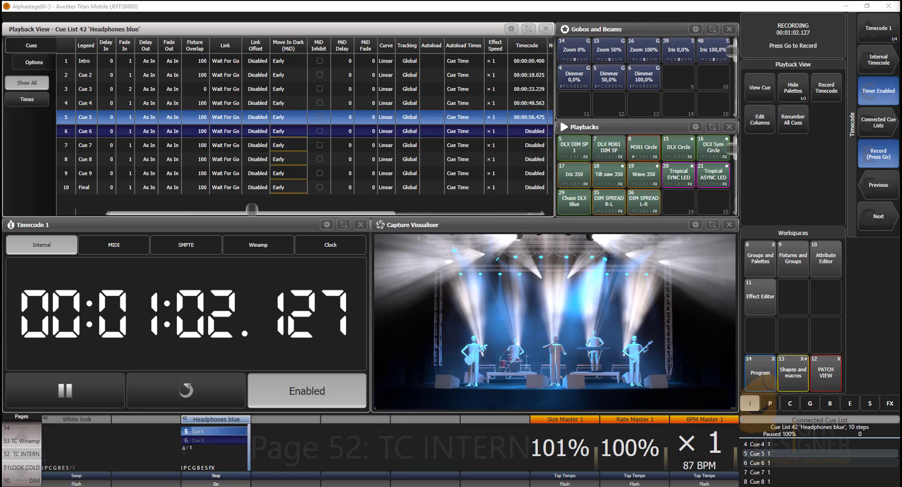
key(space)
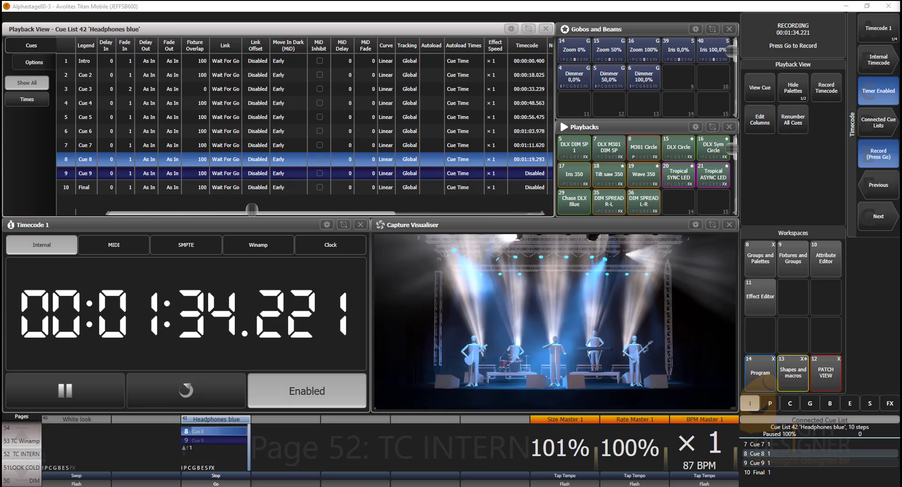
key(space)
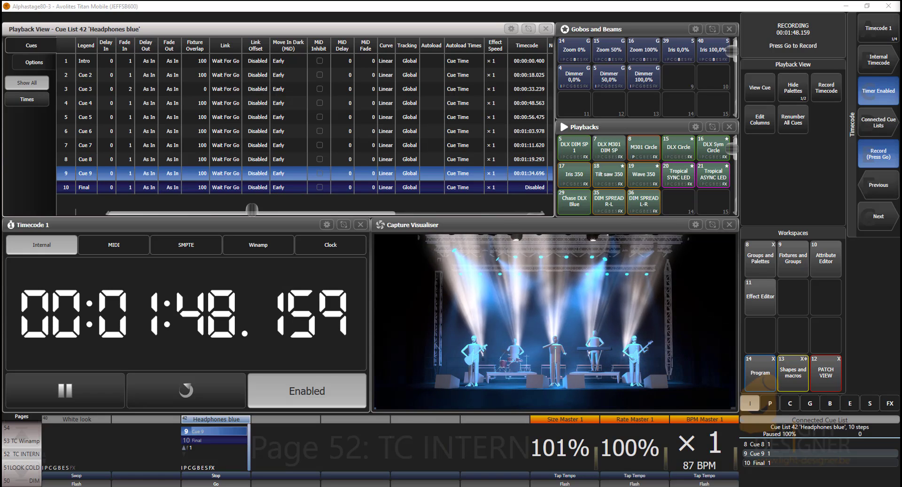
key(space)
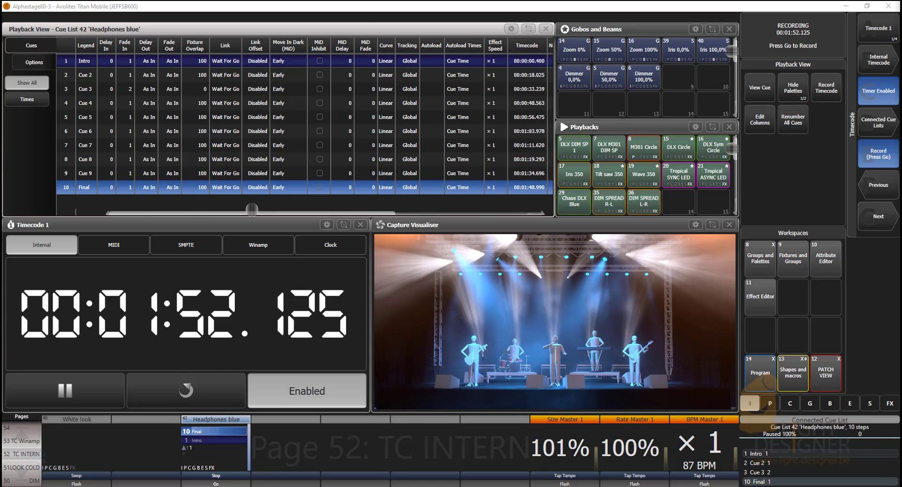
End the timecode recording, pause the internal timer and reset it to zero.
key(Escape)
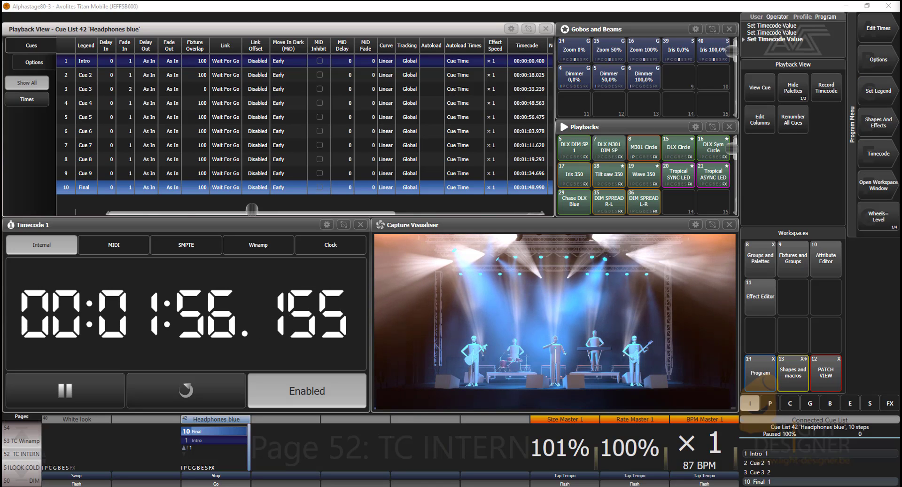
click(68, 391)
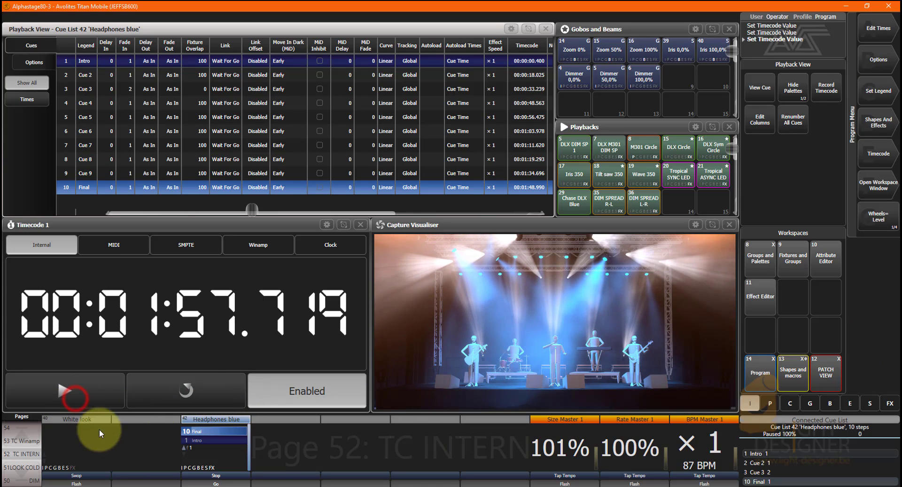
click(179, 390)
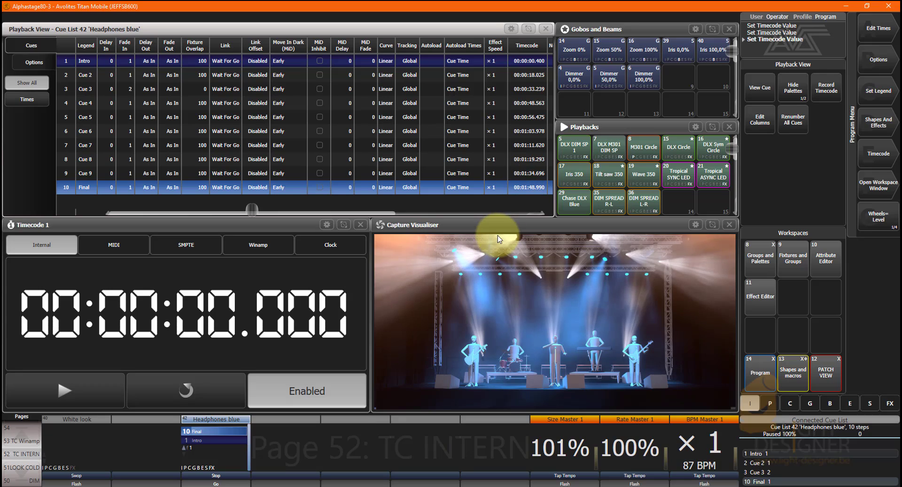
Change the timecode of Cue 2 in the 'Headphones blue' cue list to 00:18:00.025.
click(529, 75)
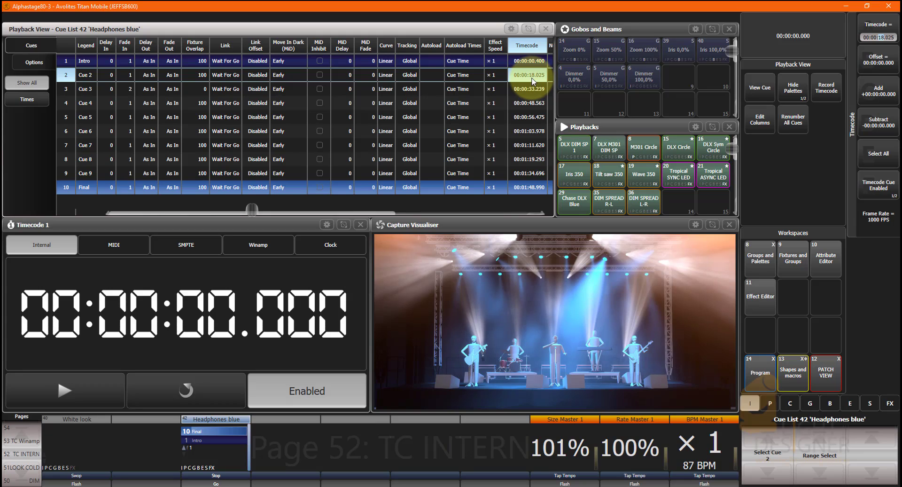
click(879, 43)
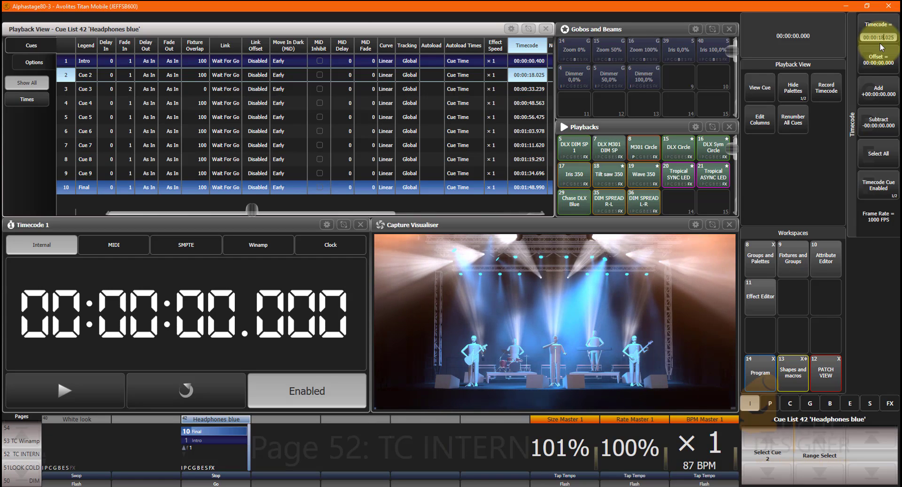
key(Return)
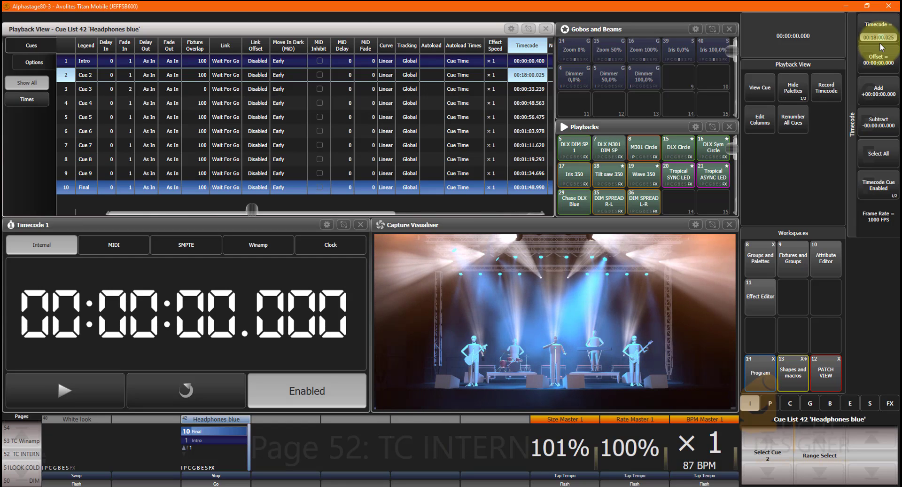
Set the timecode of Cue 2 to 00:00:18.025 and finish editing the cue's timecode.
double_click(879, 40)
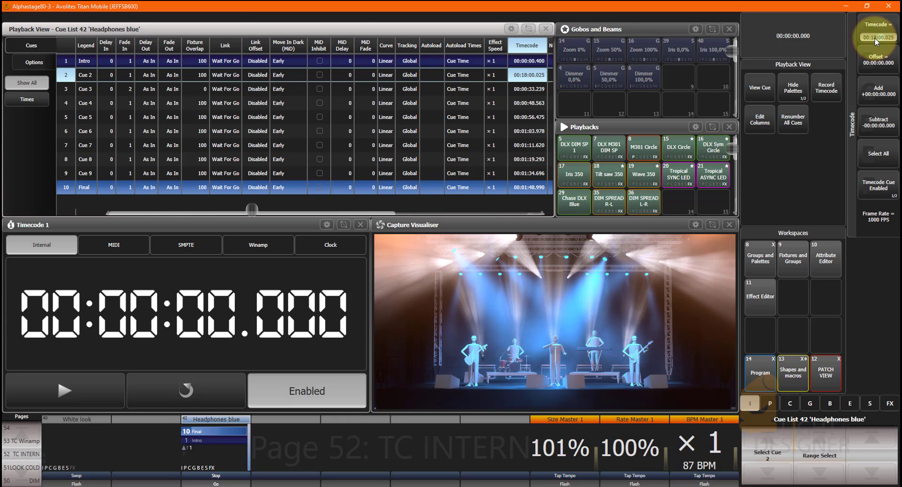
click(876, 41)
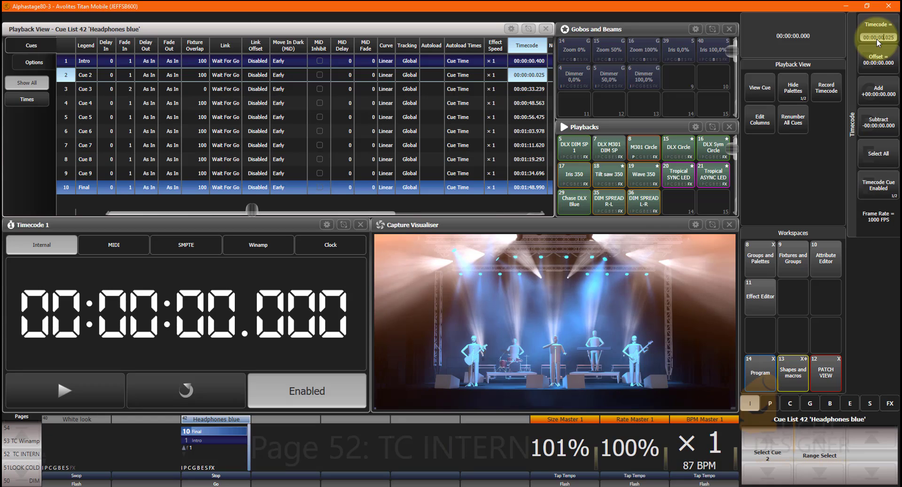
click(891, 40)
click(877, 38)
text(18)
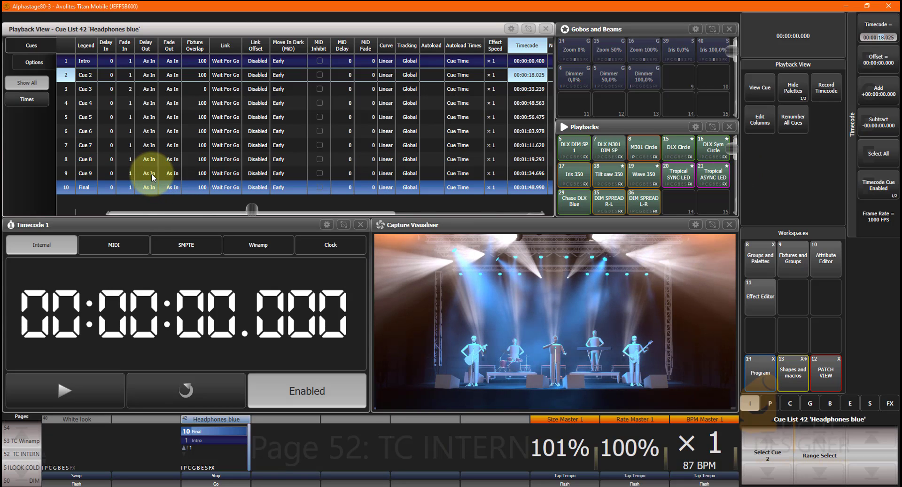
key(Escape)
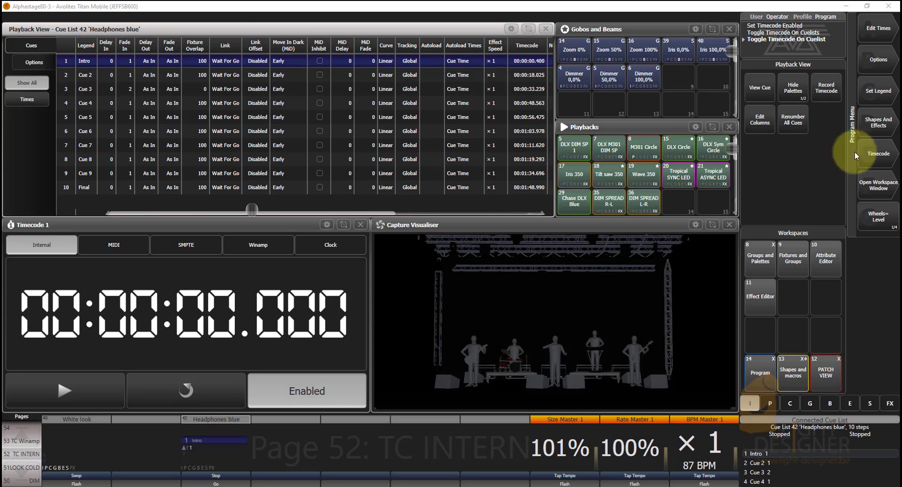
Run the internal timer of Timecode 1 to play back the 'Headphones blue' cues from their recorded timecodes.
click(880, 160)
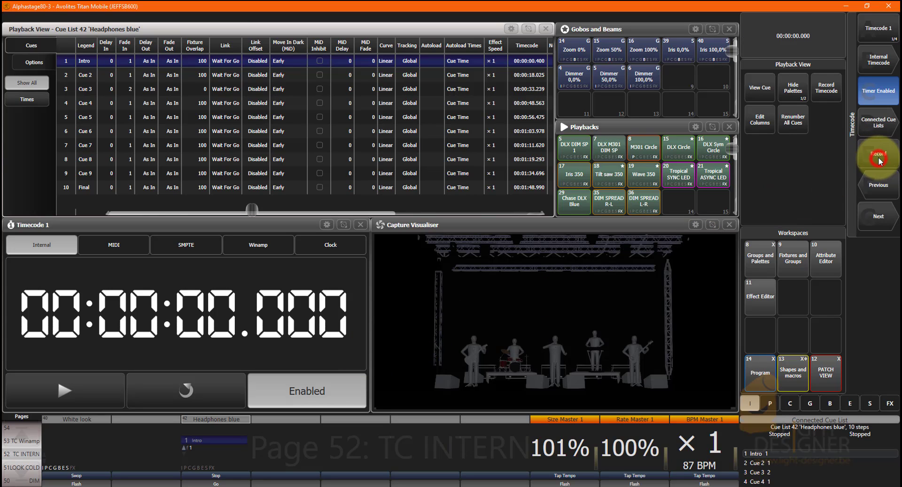
click(877, 223)
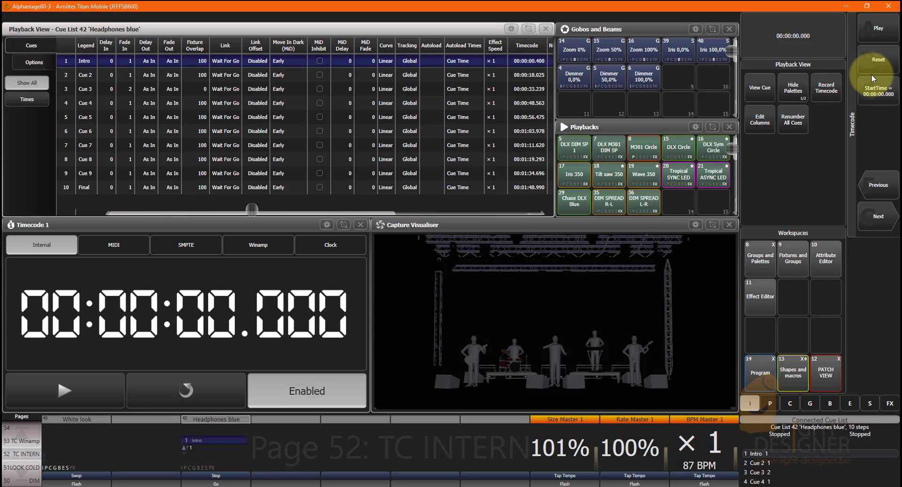
click(885, 37)
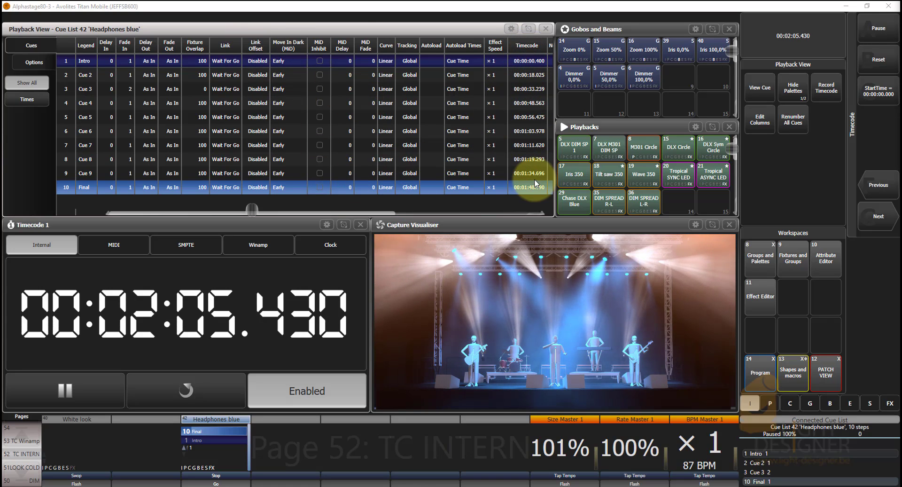
Pause the internal timer after the Final cue, reset it to zero and return to the Timecode 1 settings.
click(81, 388)
click(207, 387)
click(877, 59)
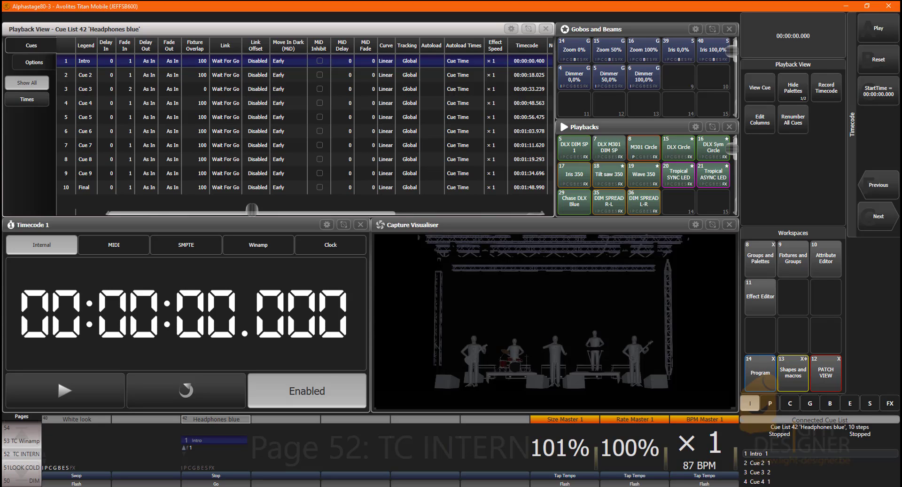
click(878, 217)
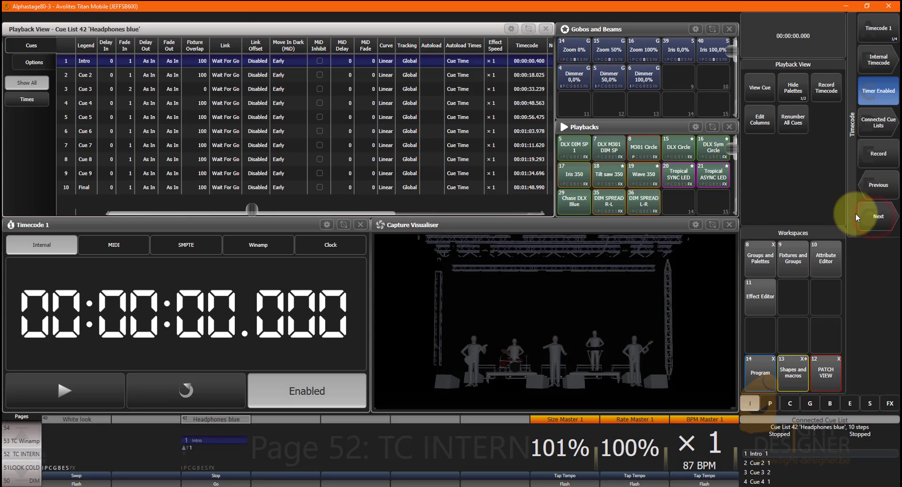